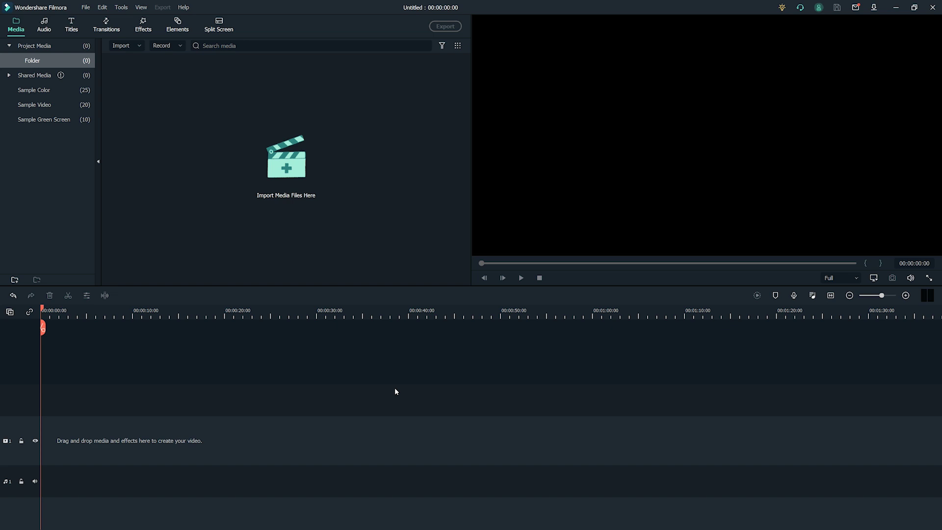
Import Clip 1, place it on the video track and match the project to 1920 x 1080 30fps
{"action": "left_click", "coordinate": [267, 232]}
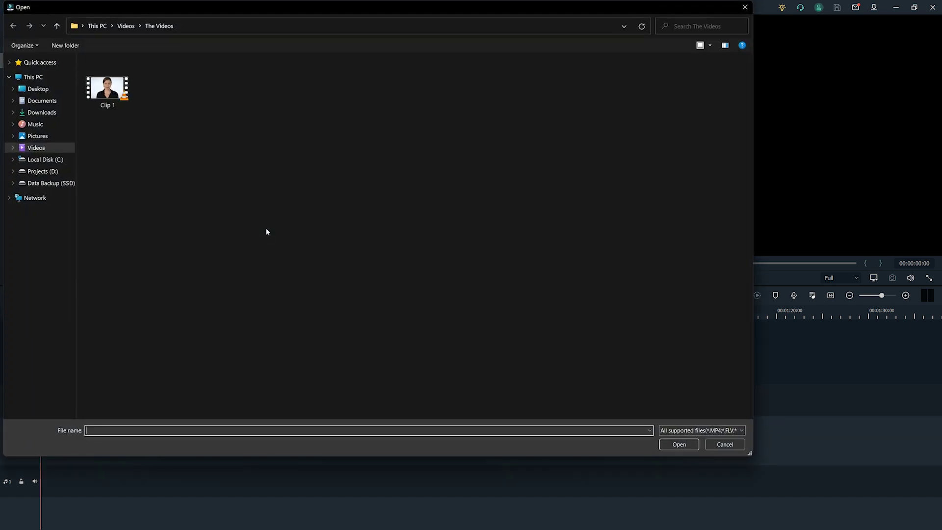
{"action": "left_click", "coordinate": [107, 89]}
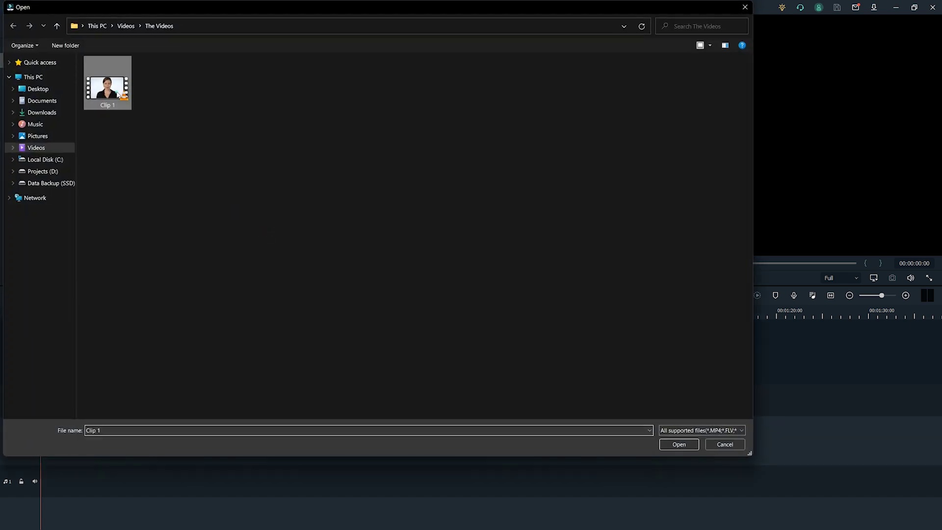
{"action": "left_click", "coordinate": [678, 444]}
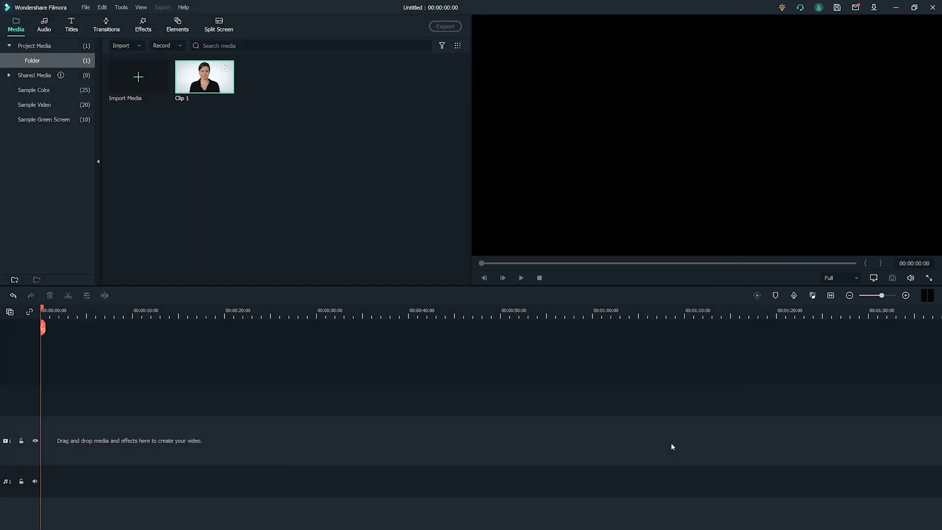
{"action": "left_click_drag", "start_coordinate": [214, 84], "coordinate": [59, 438]}
{"action": "left_click", "coordinate": [406, 289]}
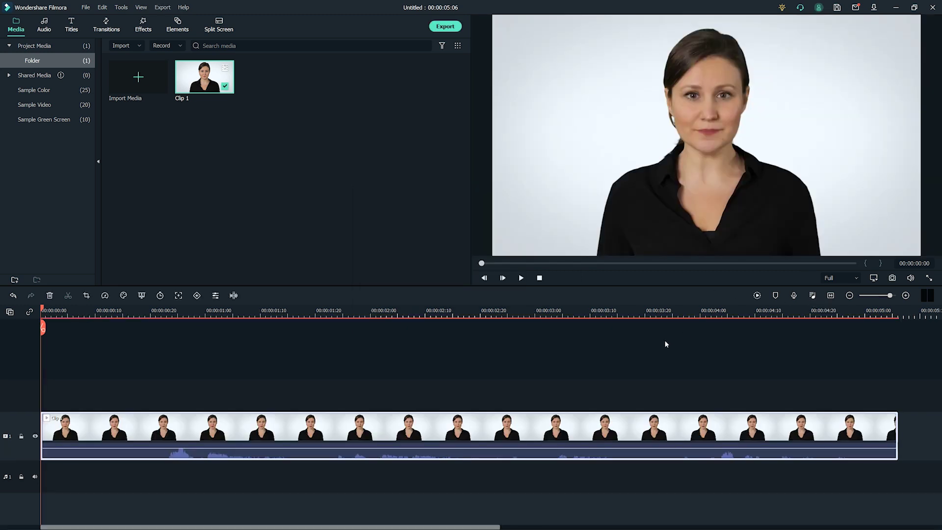
Cut away the clip's first 19 frames so it runs 00:00:04:12
{"action": "left_click", "coordinate": [145, 427]}
{"action": "key", "text": "ctrl+b"}
{"action": "key", "text": "Delete"}
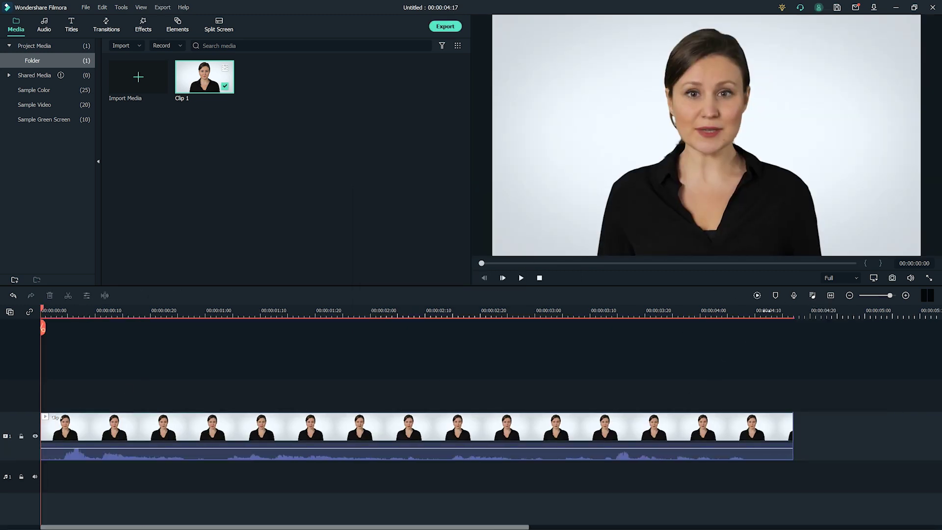
{"action": "left_click", "coordinate": [766, 349]}
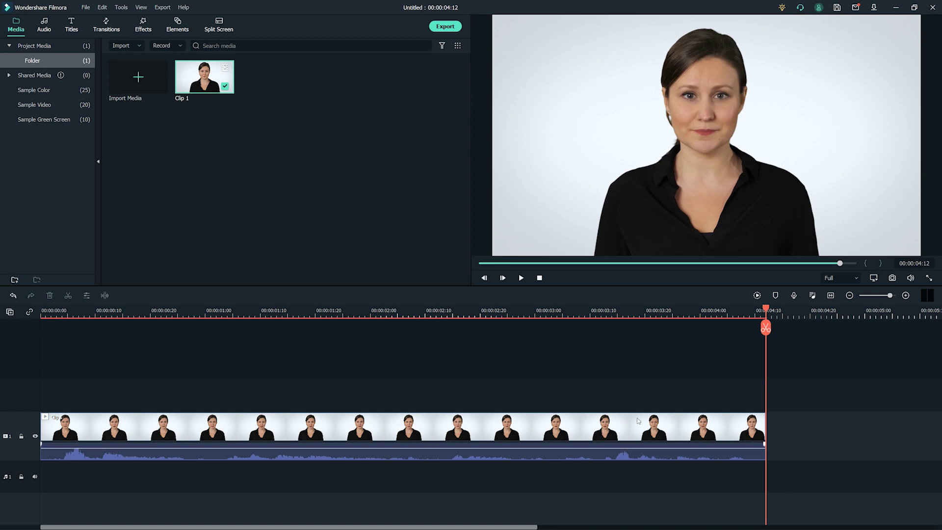
Detach Clip 1's audio onto its own track beneath the video
{"action": "right_click", "coordinate": [236, 425]}
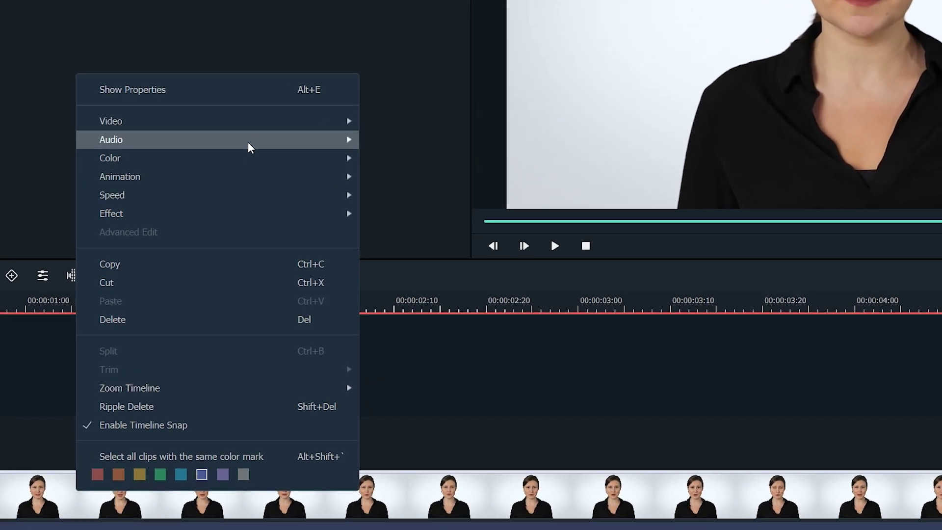
{"action": "mouse_move", "coordinate": [249, 145]}
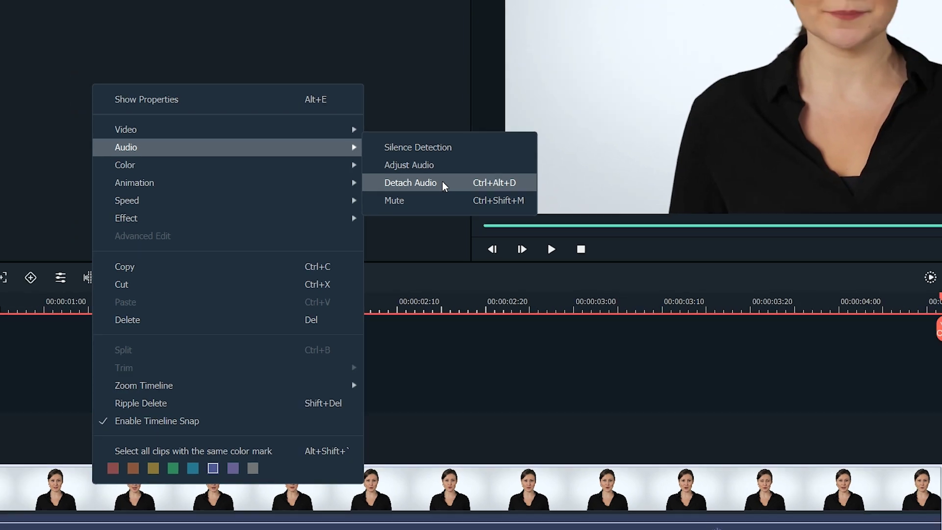
{"action": "left_click", "coordinate": [440, 168]}
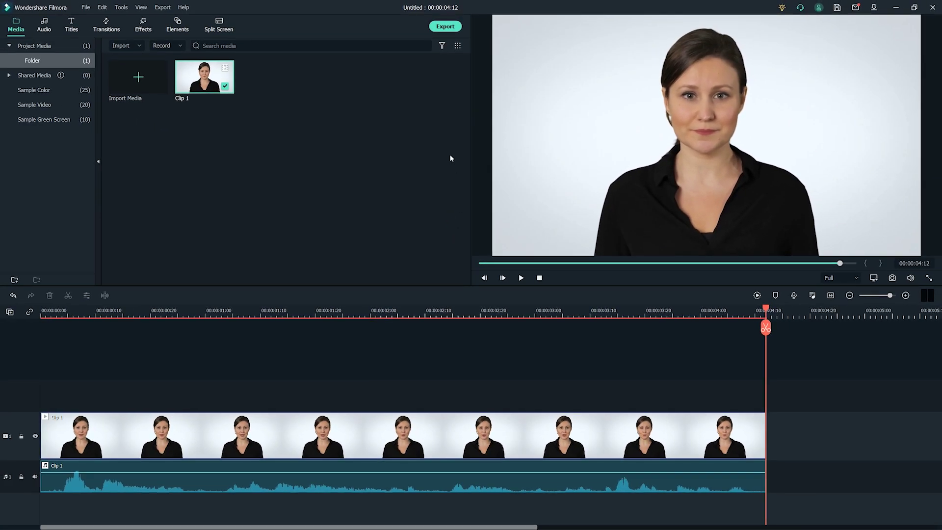
Choose MP3 as the export format and check its Stereo, 44100 Hz, 128 kbps settings
{"action": "left_click", "coordinate": [445, 26]}
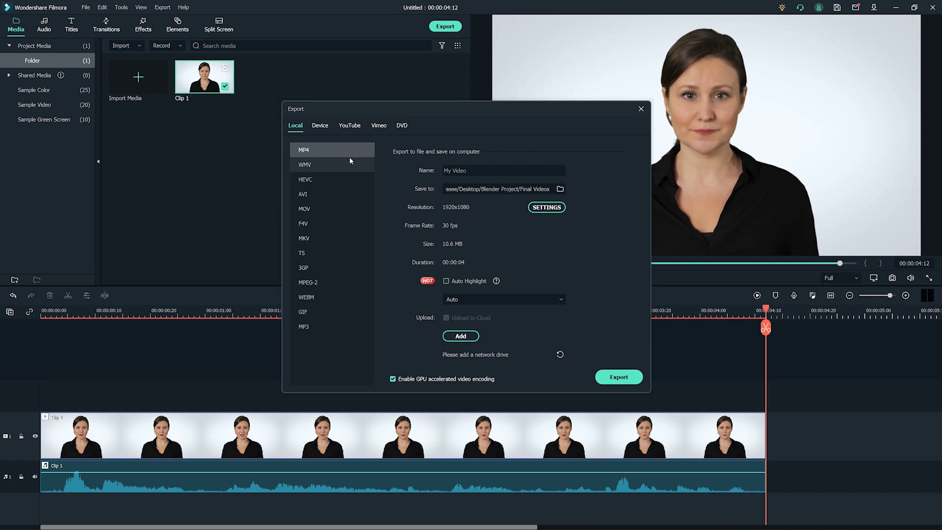
{"action": "left_click", "coordinate": [330, 326]}
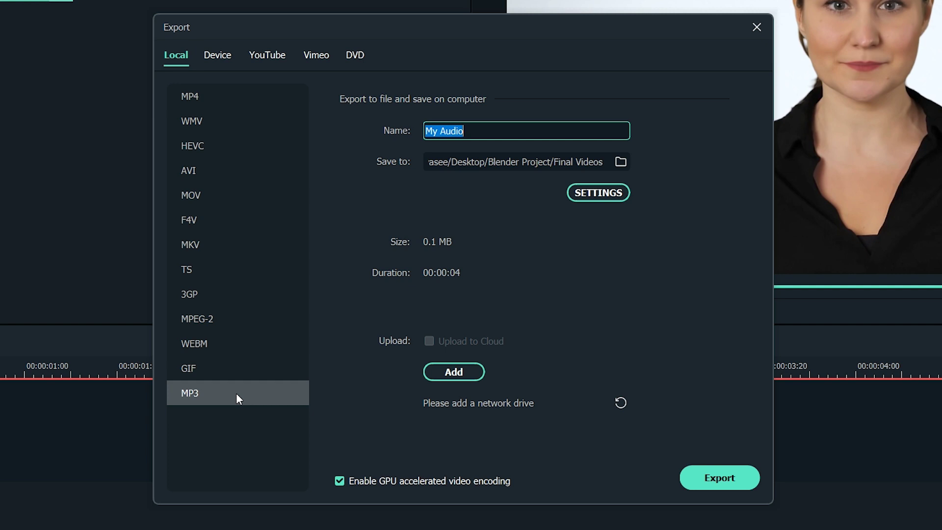
{"action": "left_click", "coordinate": [587, 192]}
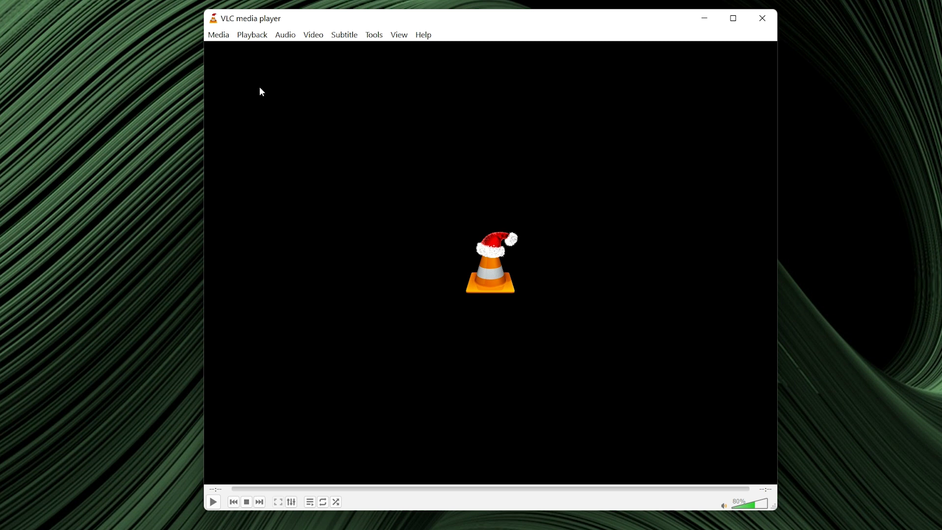
Add Clip 1.mp4 from The Videos folder to VLC's Convert / Save file list
{"action": "left_click", "coordinate": [219, 36]}
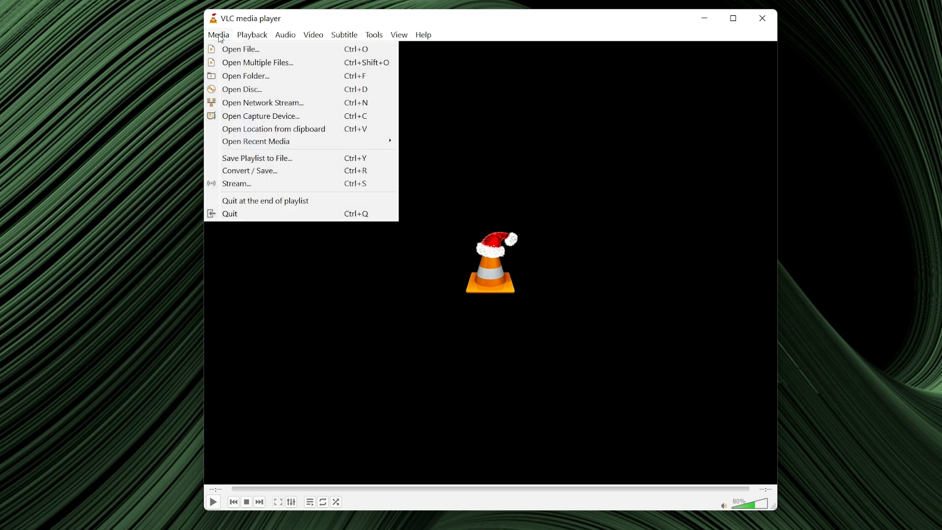
{"action": "left_click", "coordinate": [323, 174]}
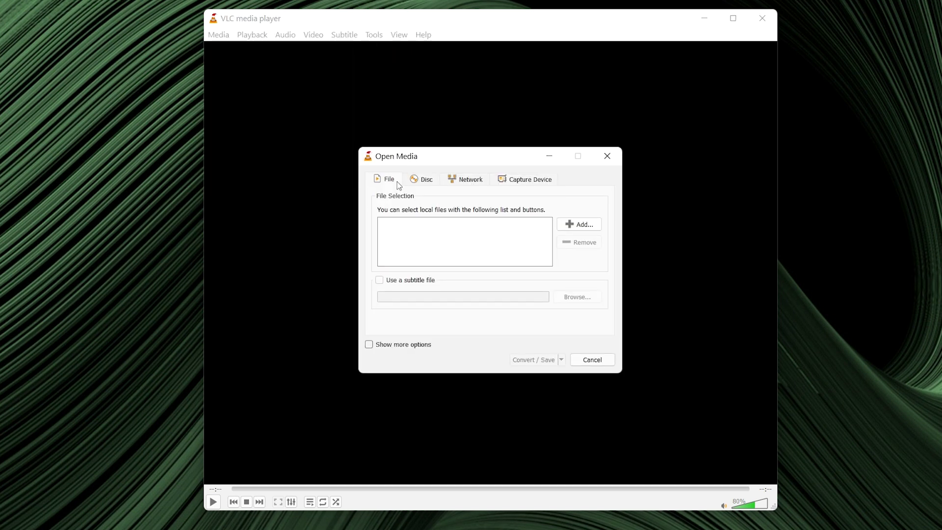
{"action": "left_click", "coordinate": [593, 228]}
{"action": "left_click", "coordinate": [522, 288]}
{"action": "left_click", "coordinate": [876, 502]}
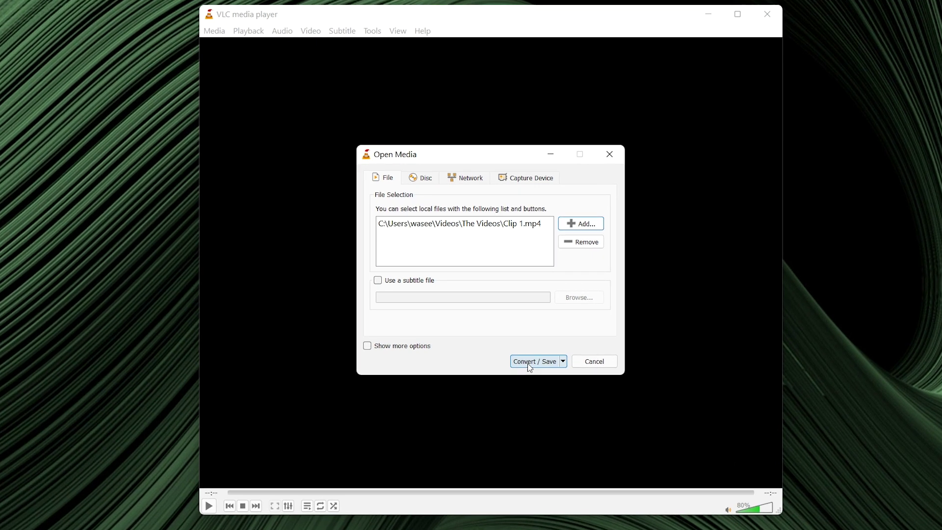
Select the Audio - MP3 conversion profile for Clip 1.mp4 and review its settings
{"action": "left_click", "coordinate": [530, 366]}
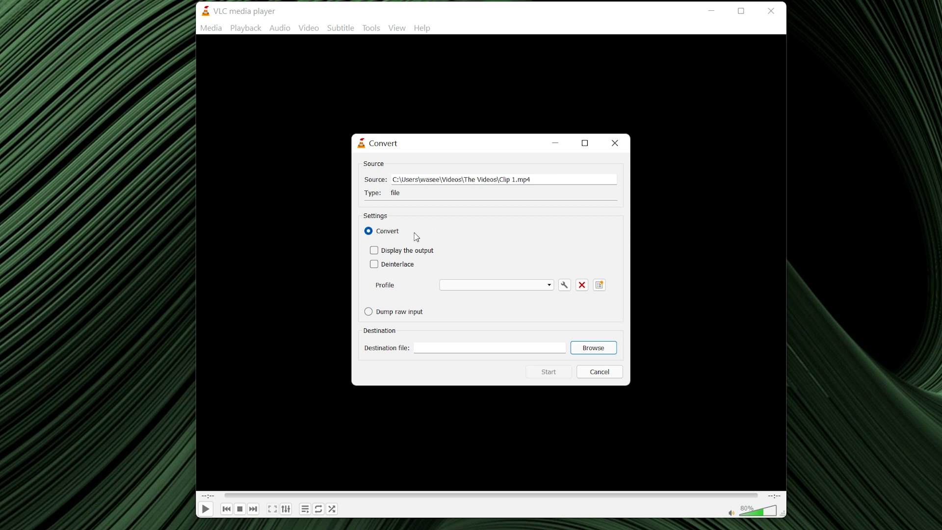
{"action": "left_click", "coordinate": [551, 288]}
{"action": "scroll", "coordinate": [536, 324], "scroll_direction": "down", "scroll_amount": 1}
{"action": "left_click", "coordinate": [524, 352]}
{"action": "left_click", "coordinate": [565, 286]}
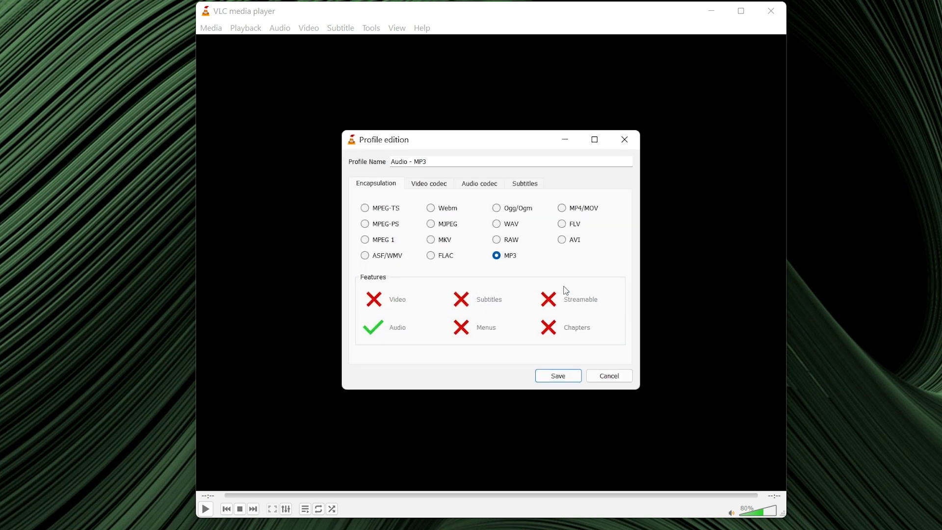
{"action": "left_click", "coordinate": [574, 375]}
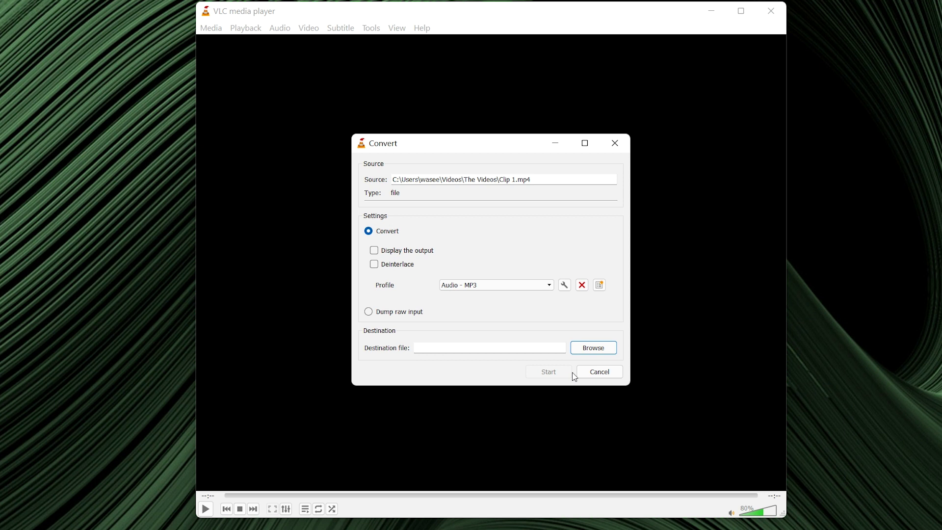
Set the destination file and start converting Clip 1 to MP3
{"action": "left_click", "coordinate": [594, 348]}
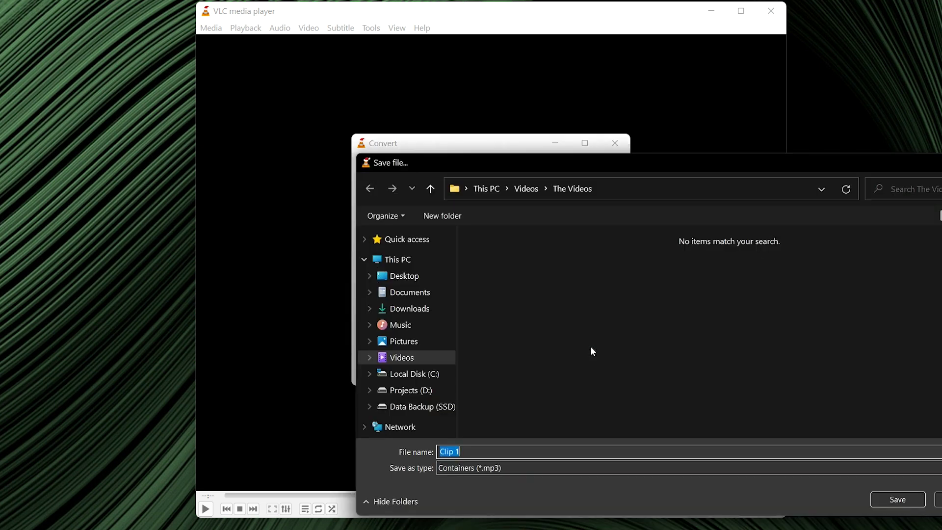
{"action": "left_click", "coordinate": [874, 500]}
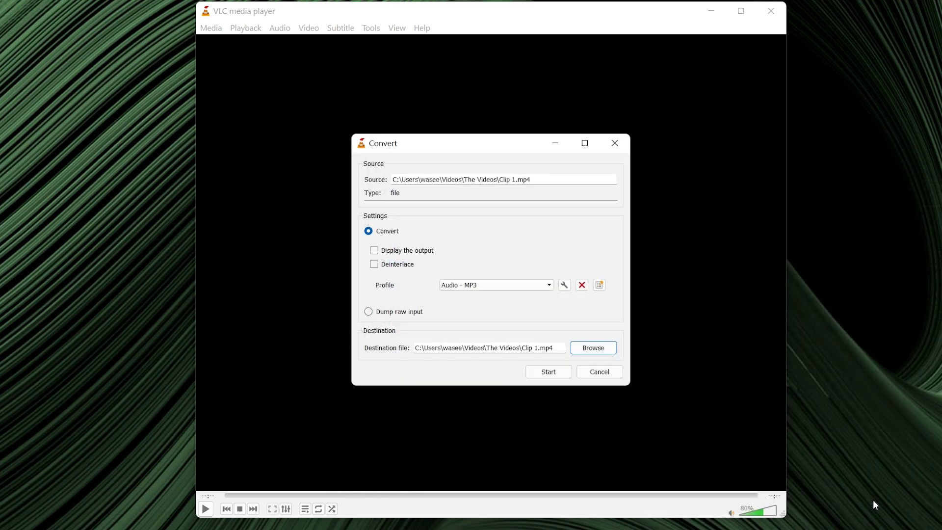
{"action": "left_click", "coordinate": [556, 375]}
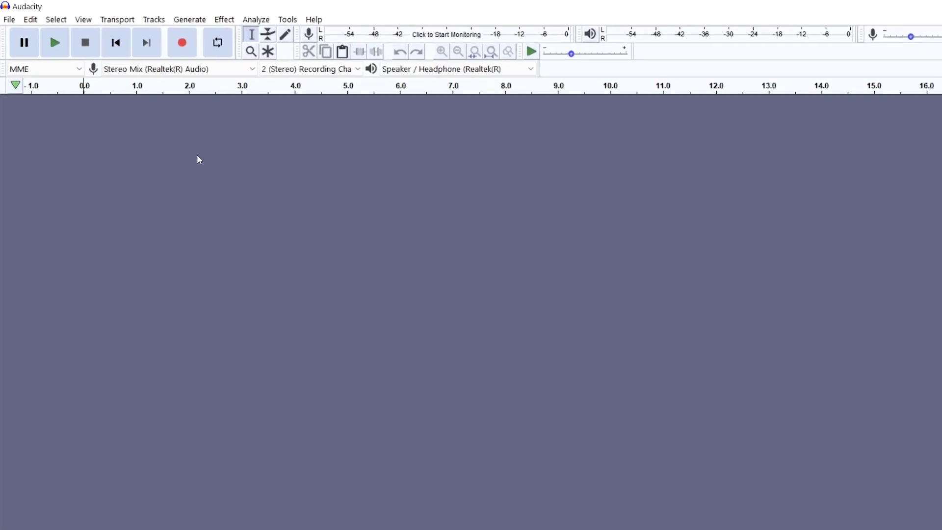
Open Clip 1 from The Videos folder in Audacity as a stereo track
{"action": "left_click", "coordinate": [13, 21]}
{"action": "left_click", "coordinate": [71, 49]}
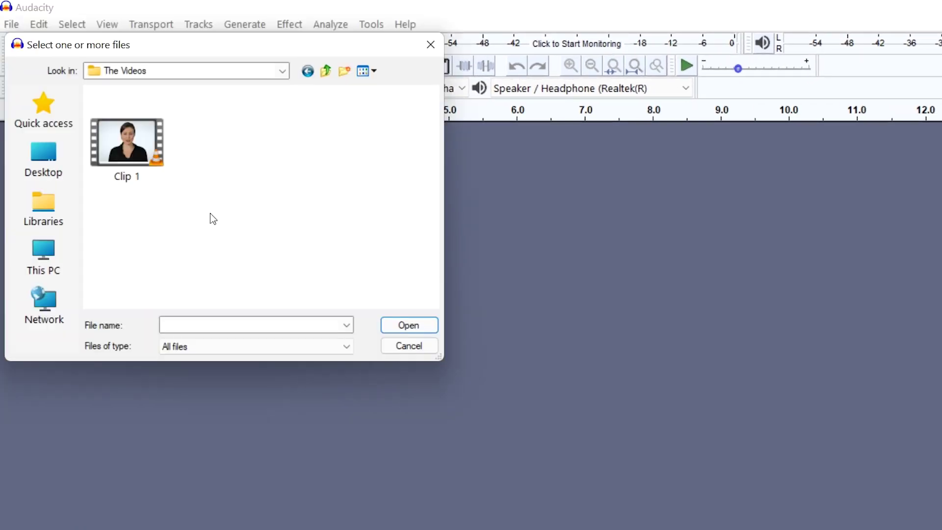
{"action": "double_click", "coordinate": [127, 143]}
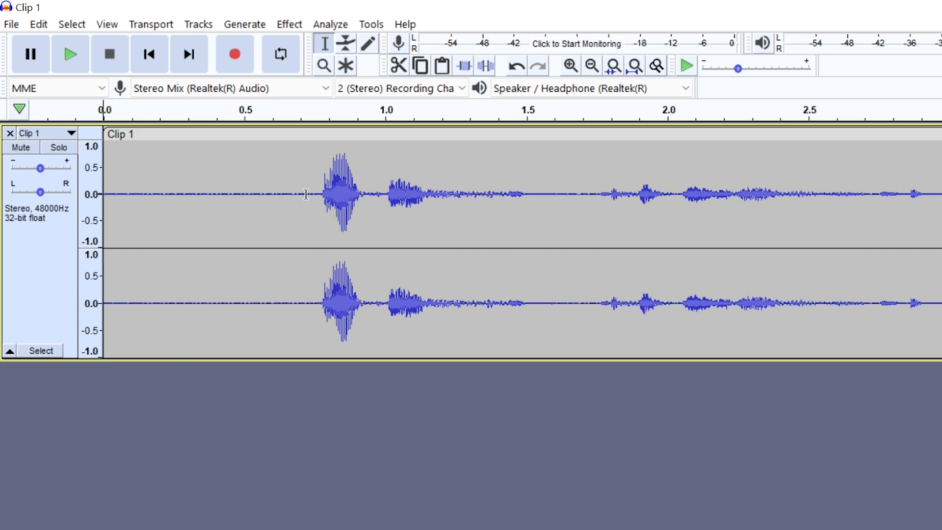
Delete the first 0.71 s, then export 'my mp3 file' to The Videos at Insane, 320 kbps
{"action": "left_click_drag", "start_coordinate": [306, 196], "coordinate": [73, 195]}
{"action": "key", "text": "Delete"}
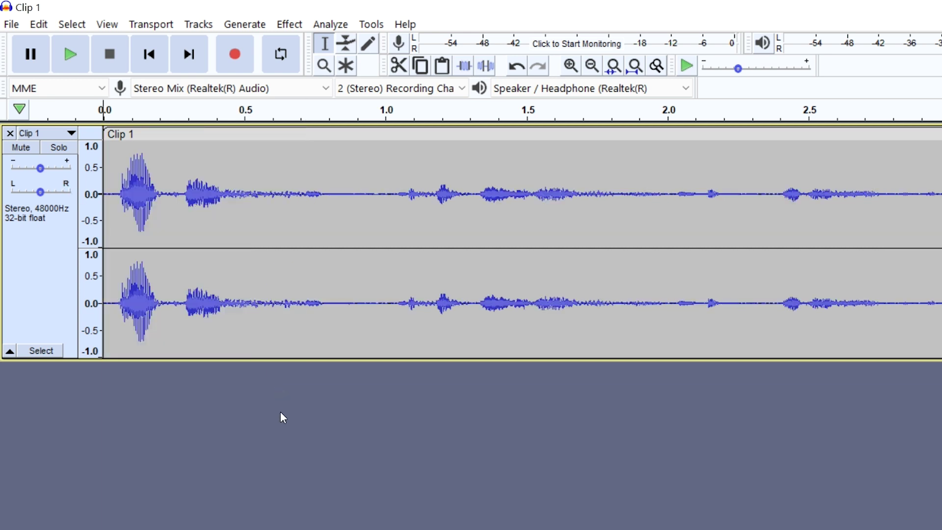
{"action": "left_click", "coordinate": [12, 24]}
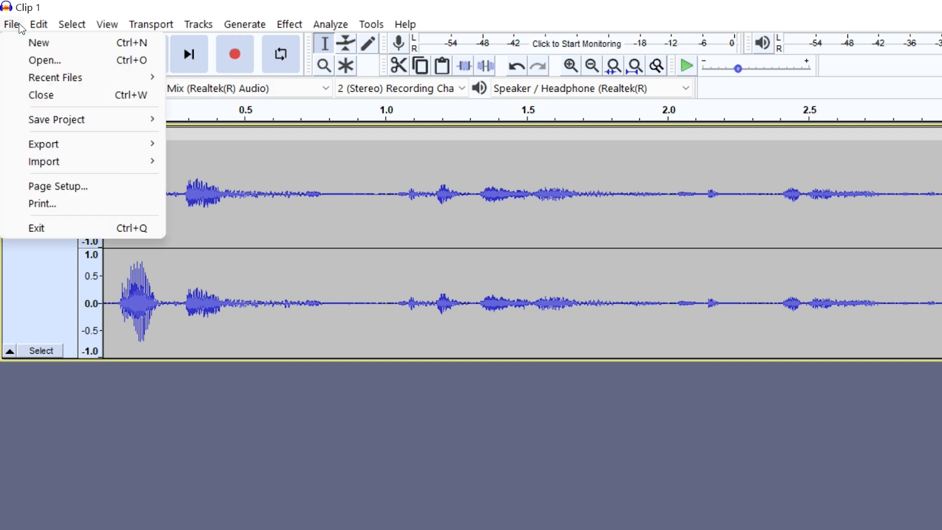
{"action": "mouse_move", "coordinate": [126, 150]}
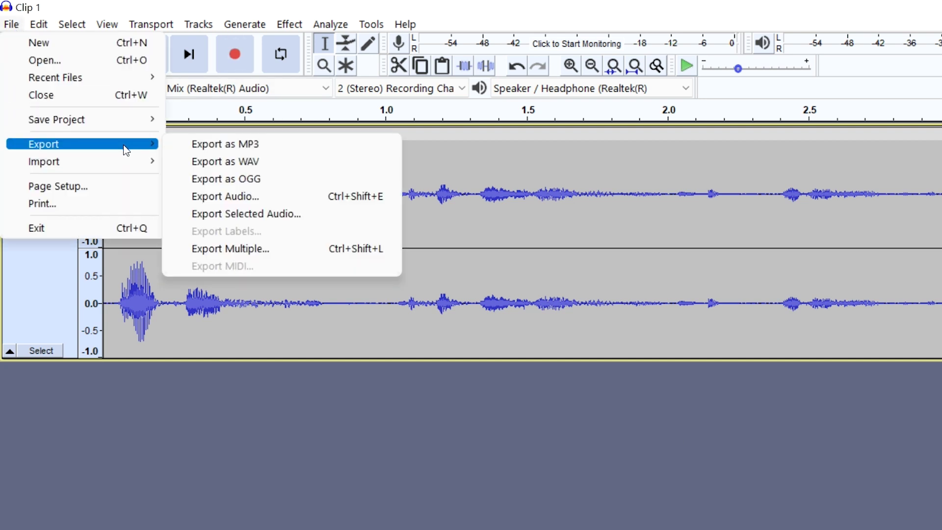
{"action": "left_click", "coordinate": [291, 147]}
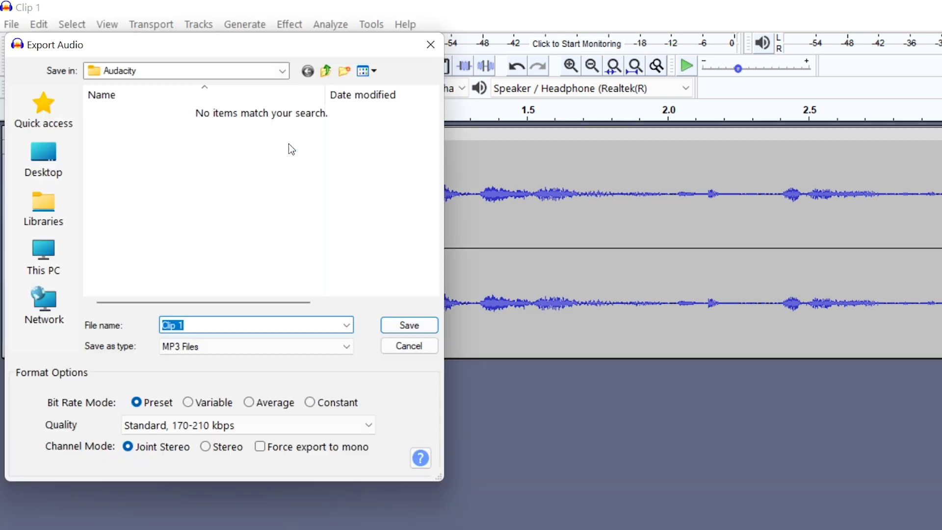
{"action": "left_click", "coordinate": [286, 72]}
{"action": "left_click", "coordinate": [133, 391]}
{"action": "type", "text": "my mp3 file"}
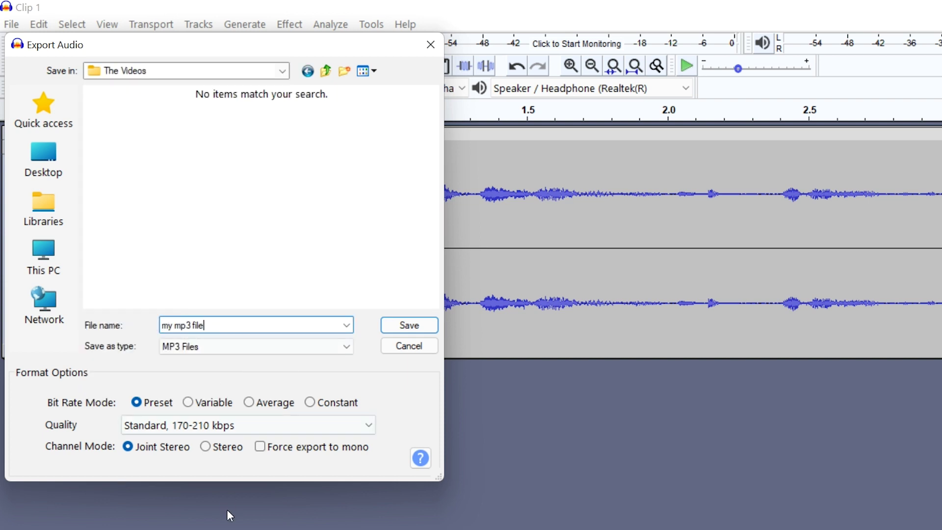
{"action": "left_click", "coordinate": [256, 433]}
{"action": "left_click", "coordinate": [204, 440]}
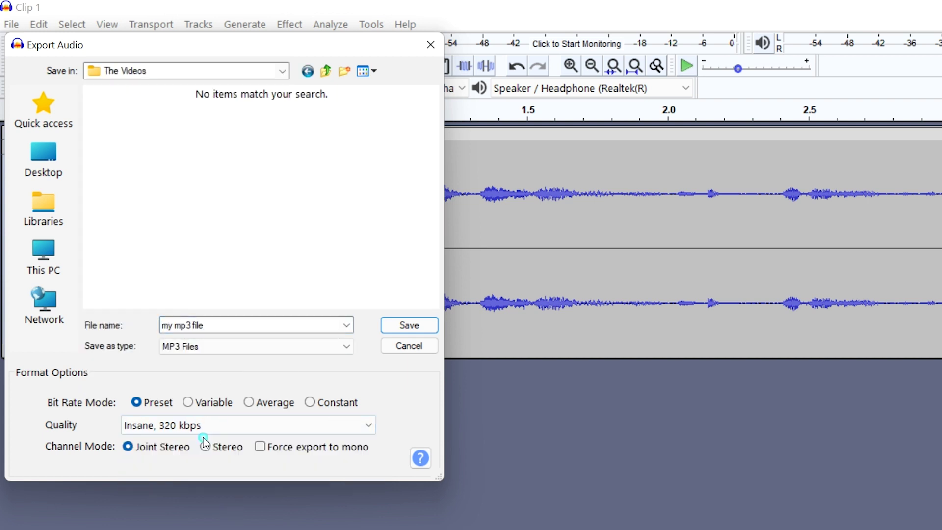
{"action": "left_click", "coordinate": [408, 327]}
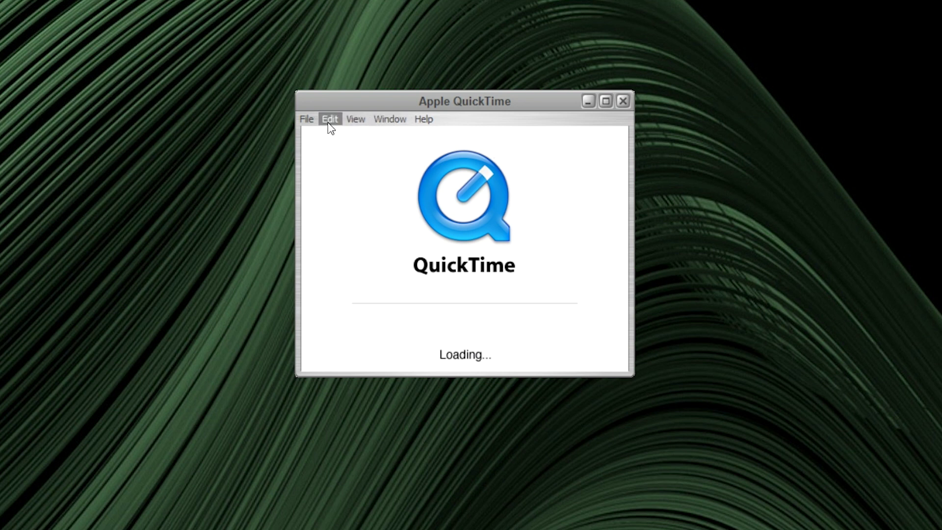
Open Clip 1 in QuickTime Player
{"action": "left_click", "coordinate": [307, 118]}
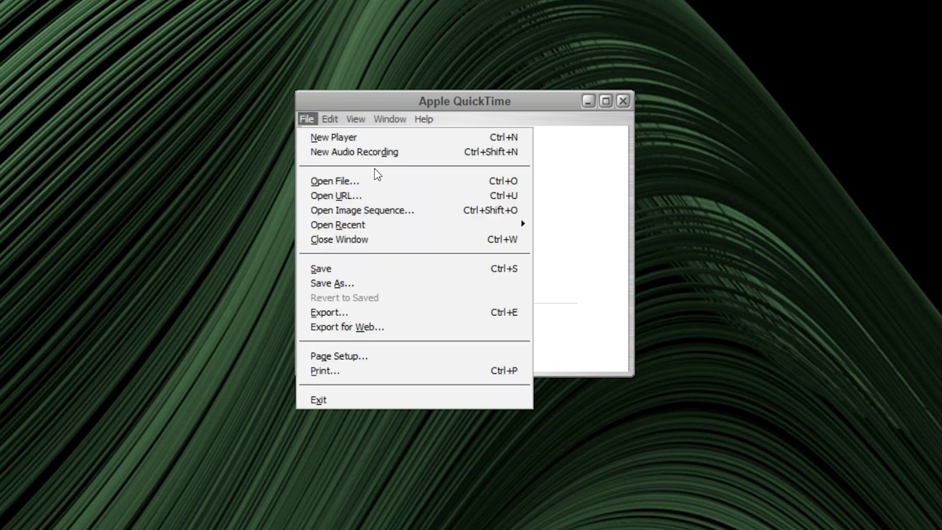
{"action": "left_click", "coordinate": [385, 190]}
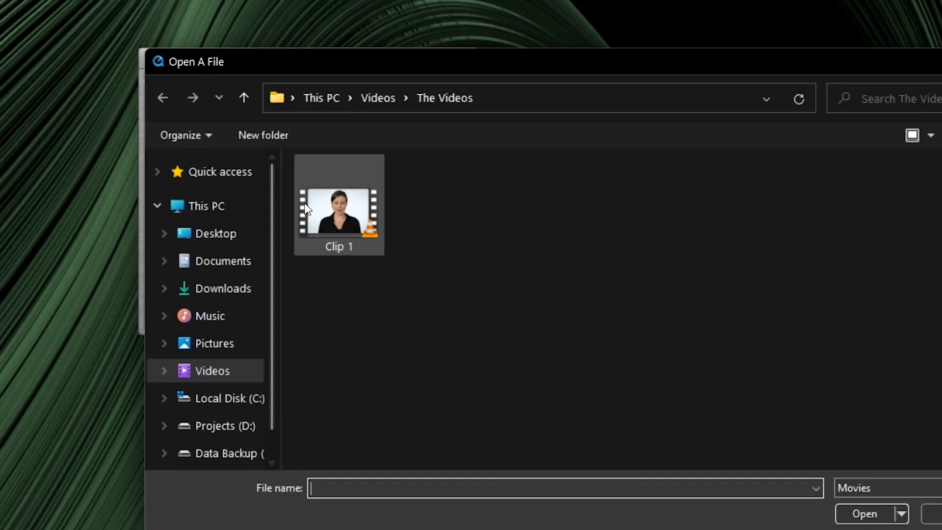
{"action": "left_click", "coordinate": [215, 187]}
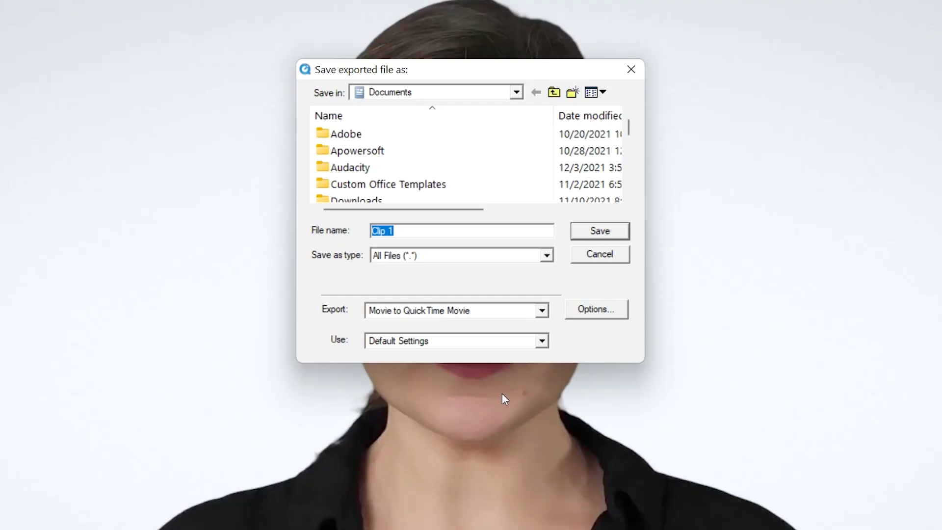
Name the exported file 'My' and save it into The Videos folder
{"action": "type", "text": "My Audio"}
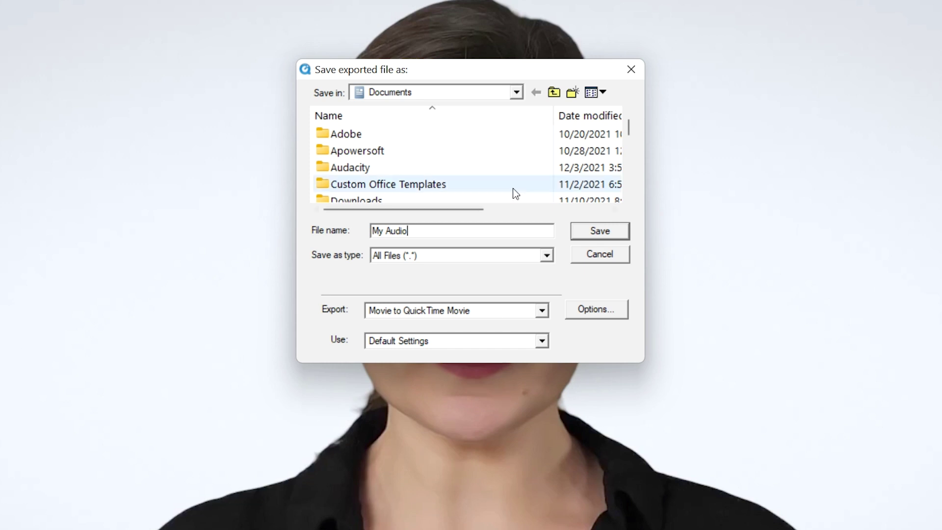
{"action": "left_click", "coordinate": [516, 92]}
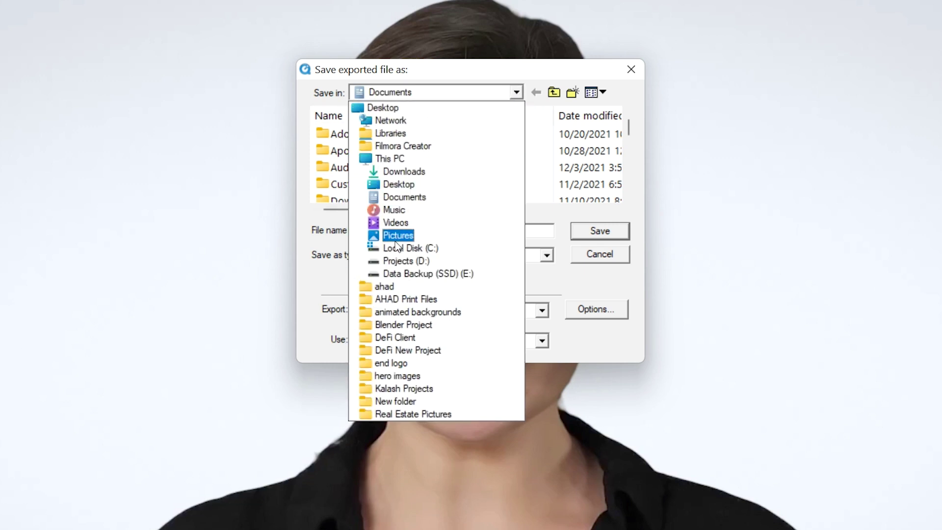
{"action": "left_click", "coordinate": [398, 237]}
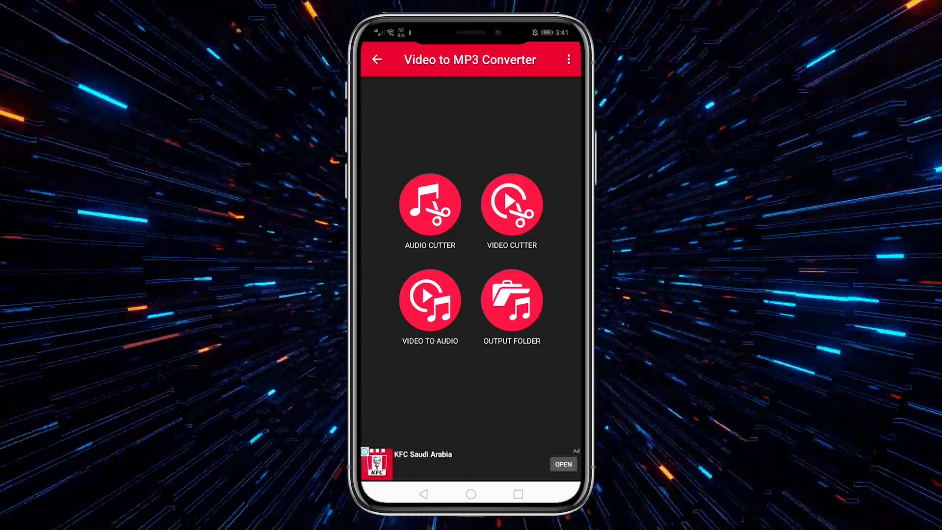
Trim the video to 00:29.1–00:42.4 in Video to Audio and convert it to cod_320kbps.mp3
{"action": "left_click", "coordinate": [425, 309]}
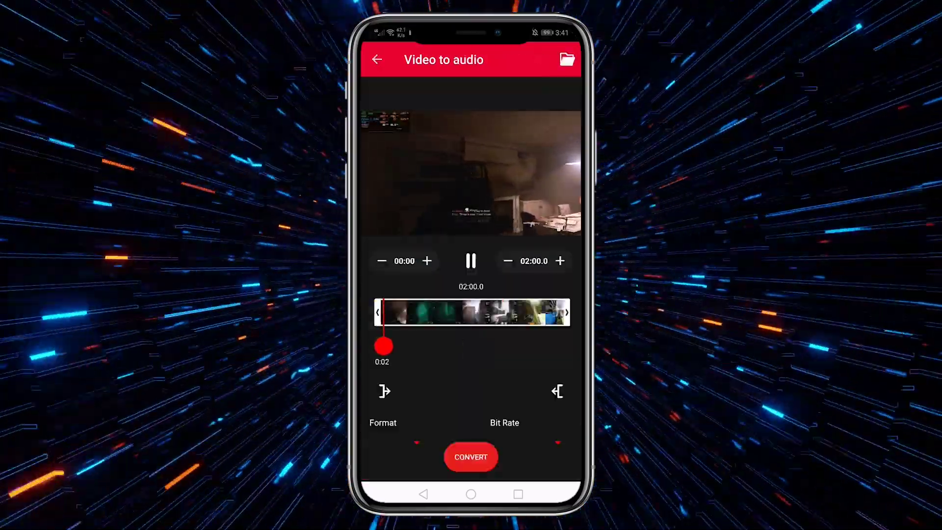
{"action": "left_click_drag", "start_coordinate": [377, 312], "coordinate": [421, 312]}
{"action": "left_click_drag", "start_coordinate": [567, 312], "coordinate": [445, 361]}
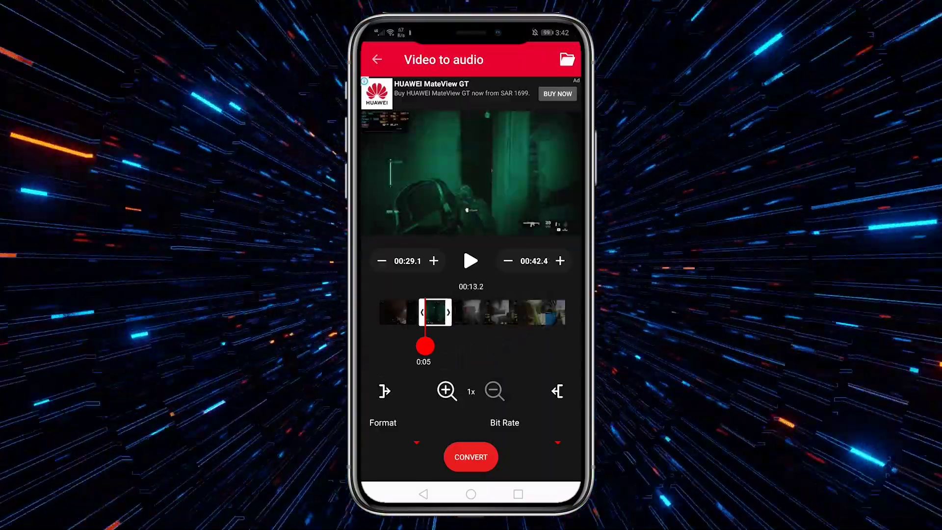
{"action": "left_click", "coordinate": [471, 457]}
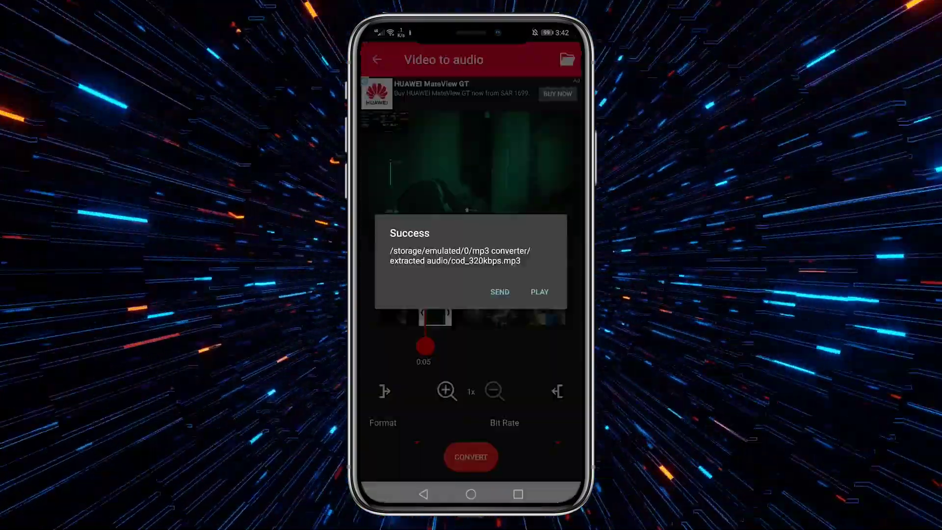